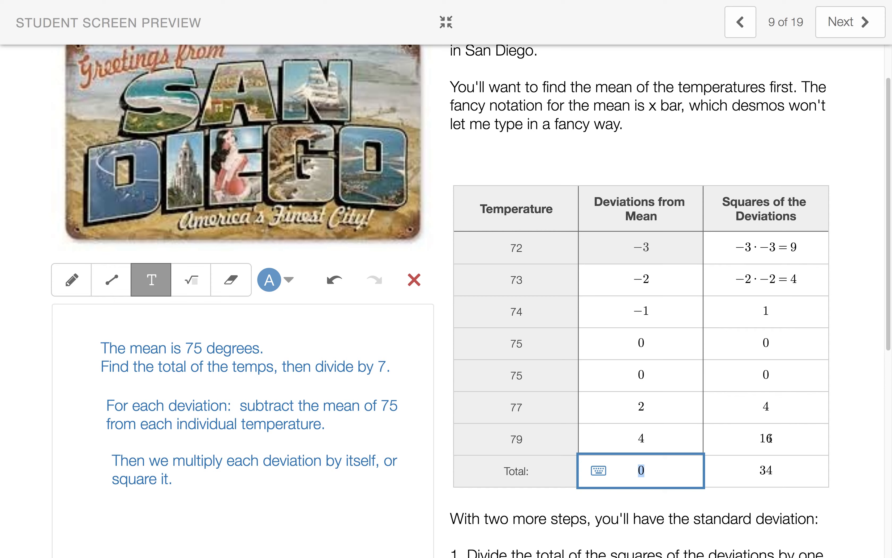
Examine the San Diego table's total of squared deviations and the variance and standard deviation worked out below it
left_click(778, 470)
left_click_drag(778, 471, 760, 473)
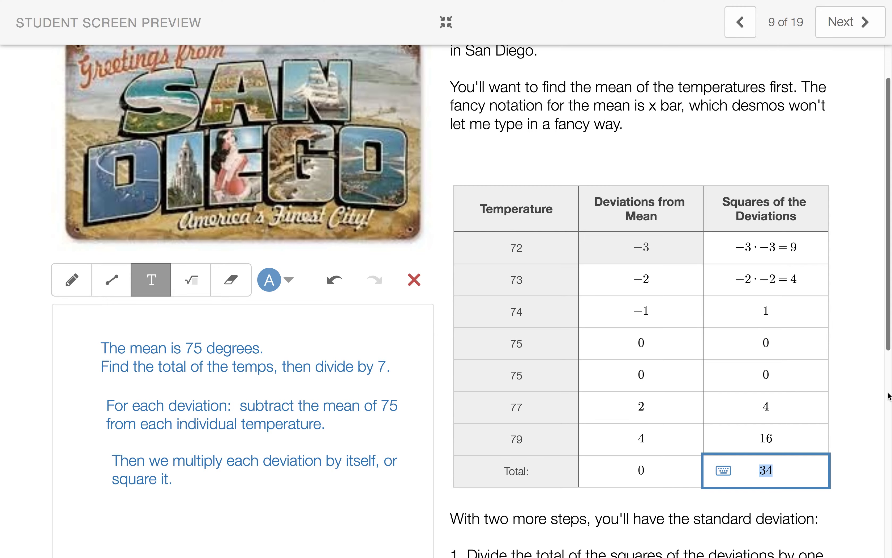
left_click_drag(886, 318, 873, 545)
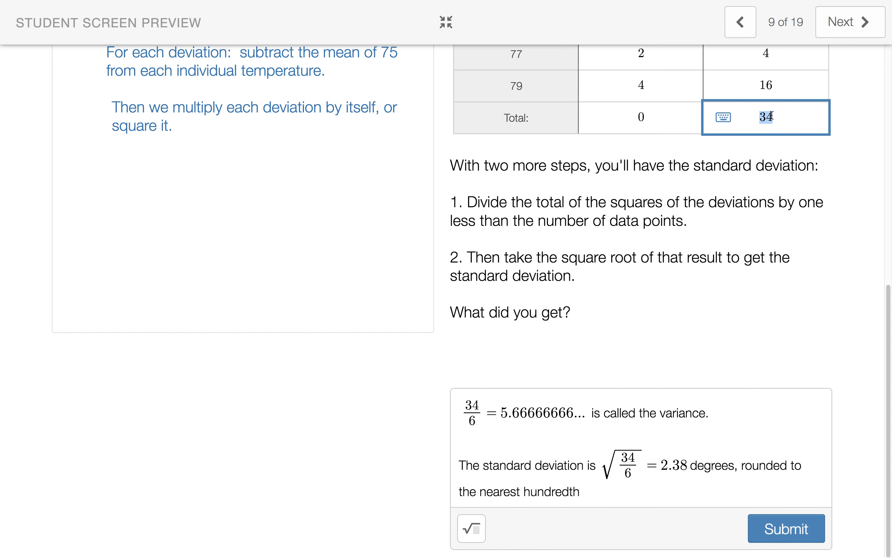
left_click(476, 420)
left_click_drag(476, 421, 469, 422)
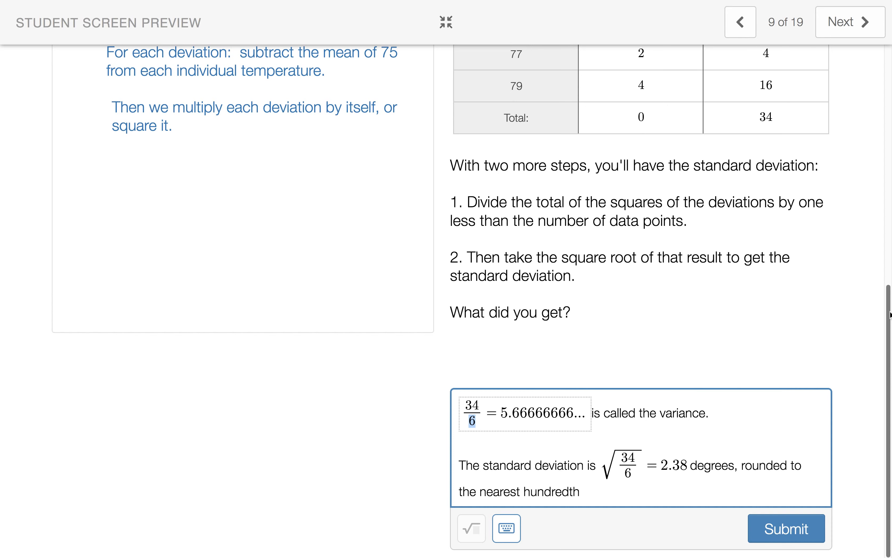
left_click_drag(887, 299, 878, 74)
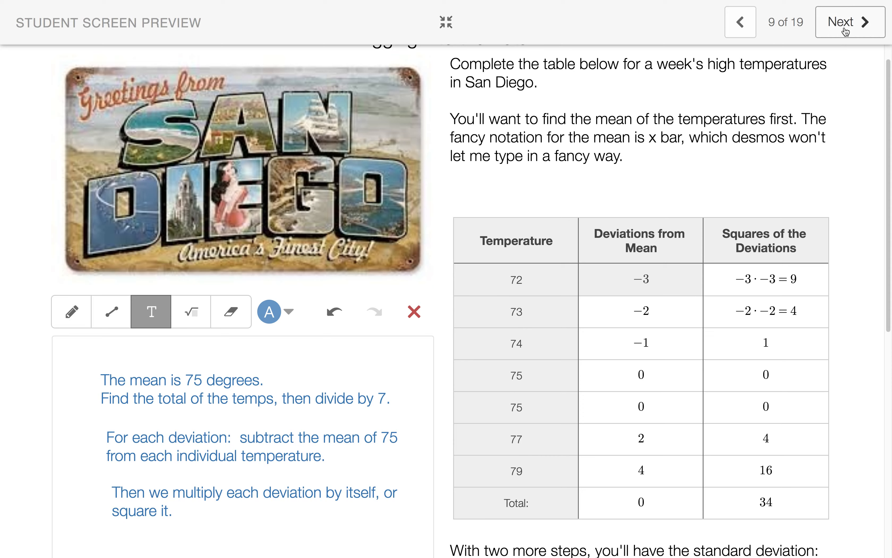
Go to the Long Beach slide and examine its deviations table and standard deviation answer
left_click(846, 32)
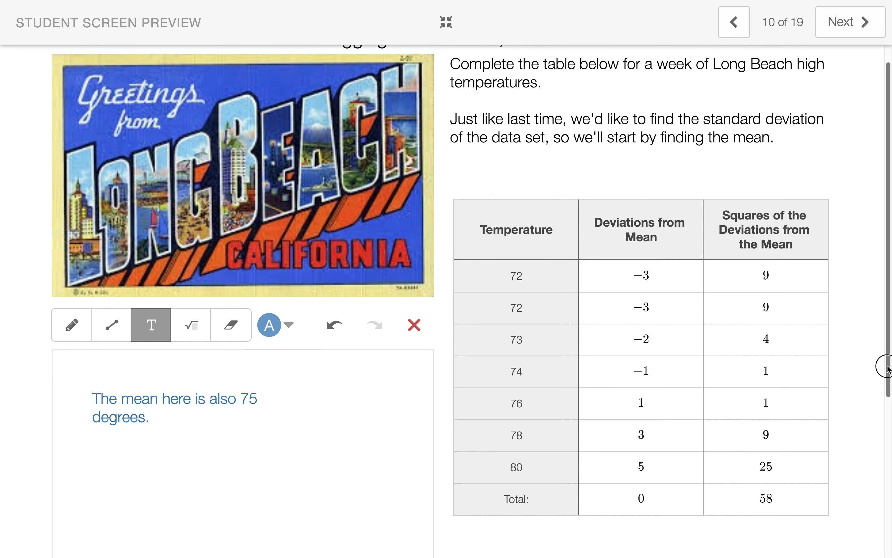
left_click_drag(888, 367, 888, 516)
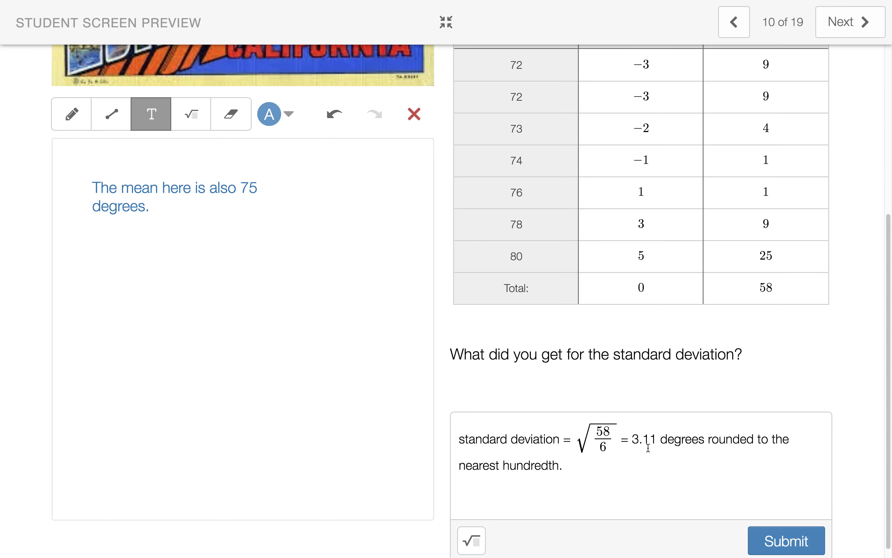
left_click_drag(887, 374, 877, 313)
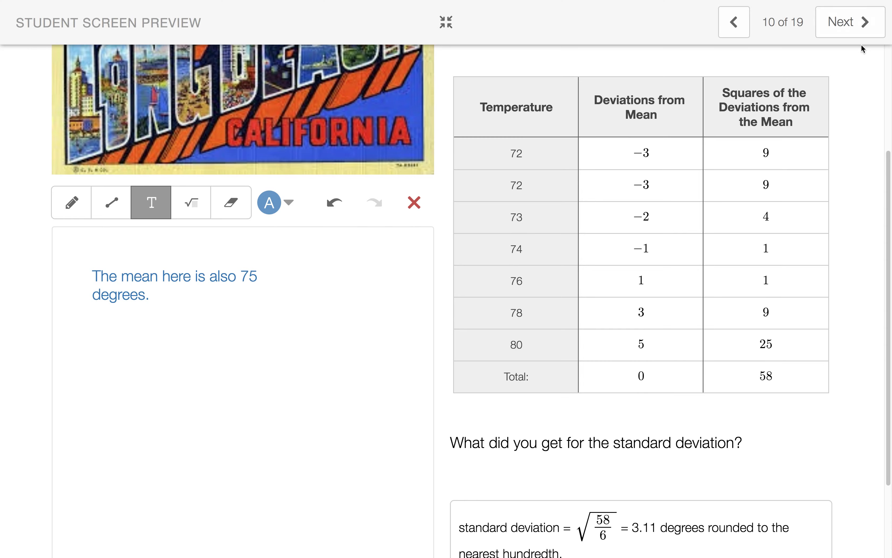
Advance past the Long Beach v. San Diego and Empirical Rule slides to the Labels and Questions slide
left_click(845, 21)
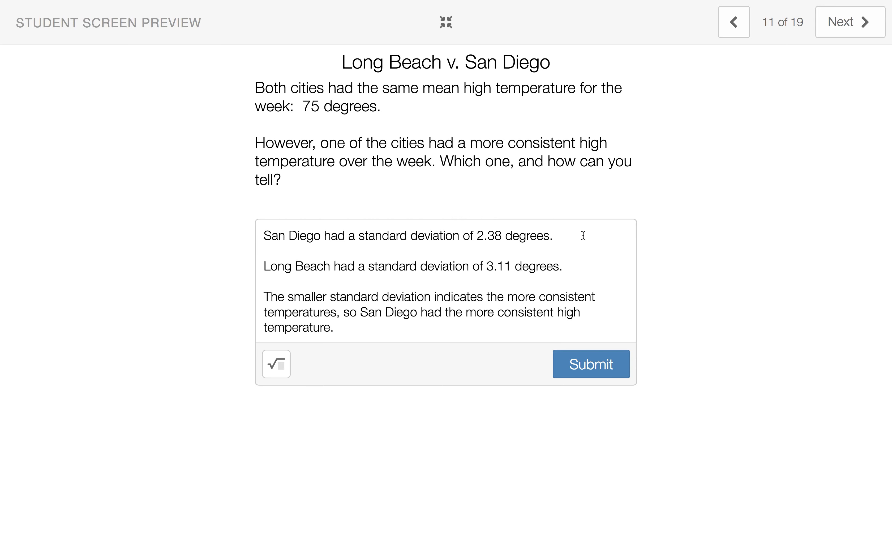
left_click(848, 26)
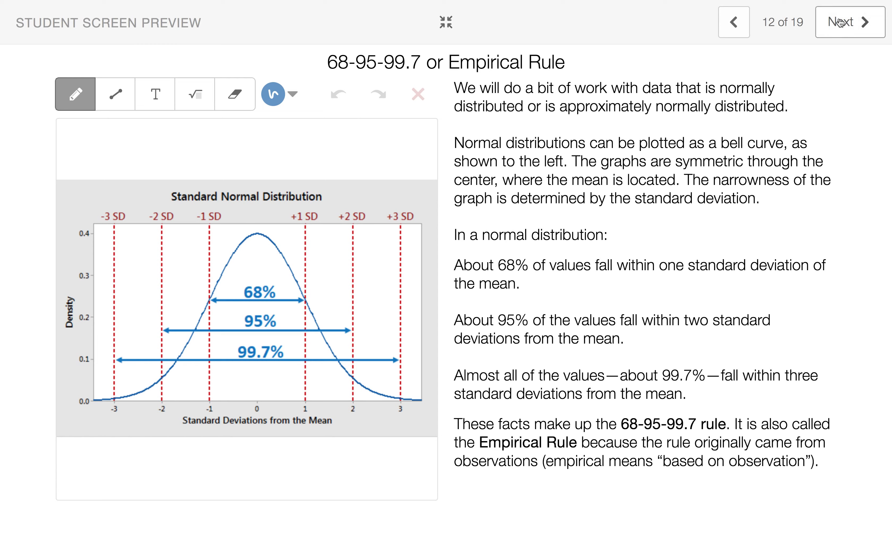
left_click(840, 22)
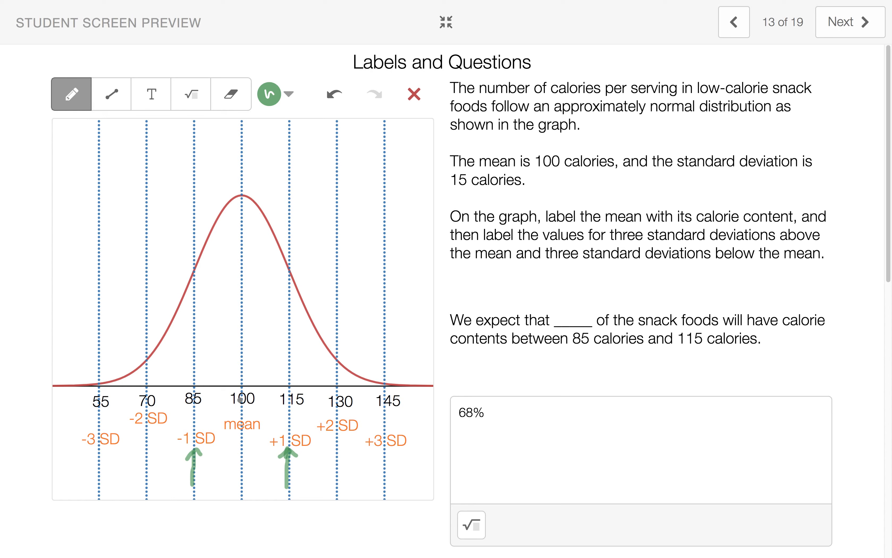
Examine the given standard deviation and the graph's calorie labels from the mean of 100 up to 145
left_click(154, 97)
left_click(243, 402)
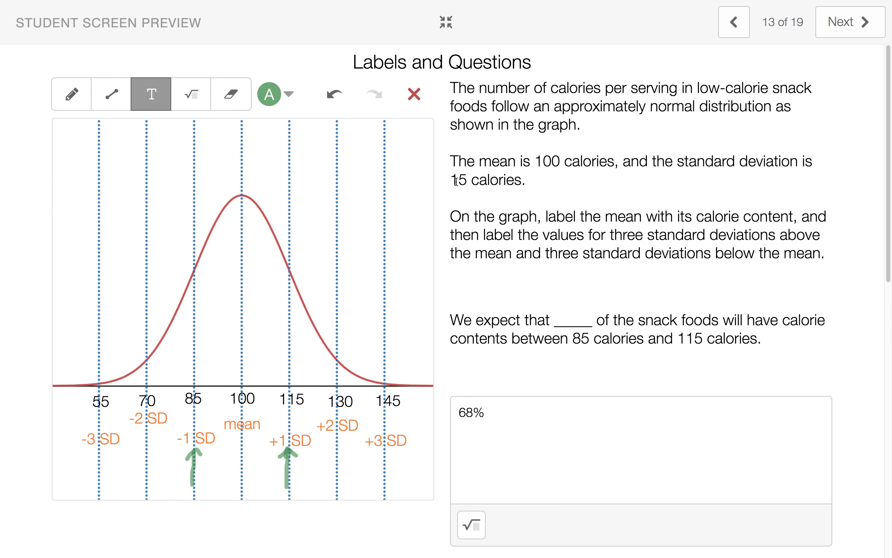
left_click_drag(464, 181, 453, 180)
left_click(249, 396)
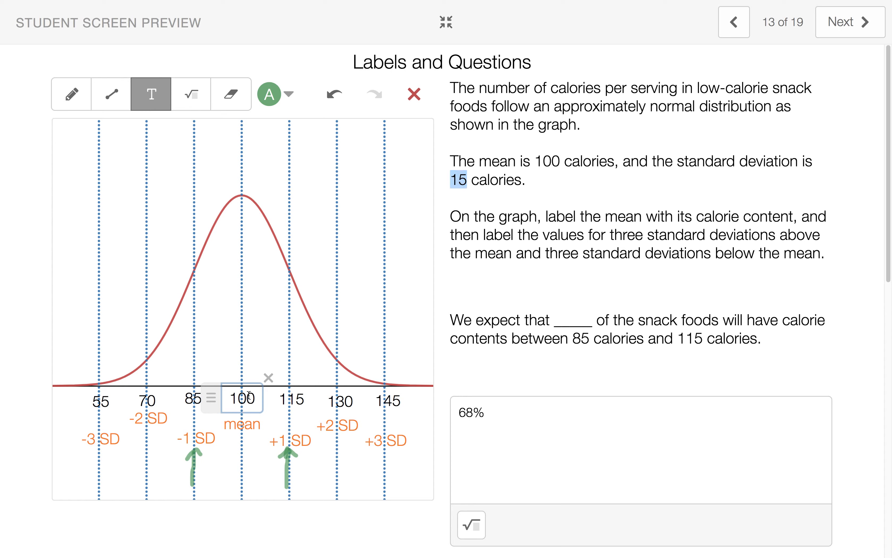
left_click(294, 399)
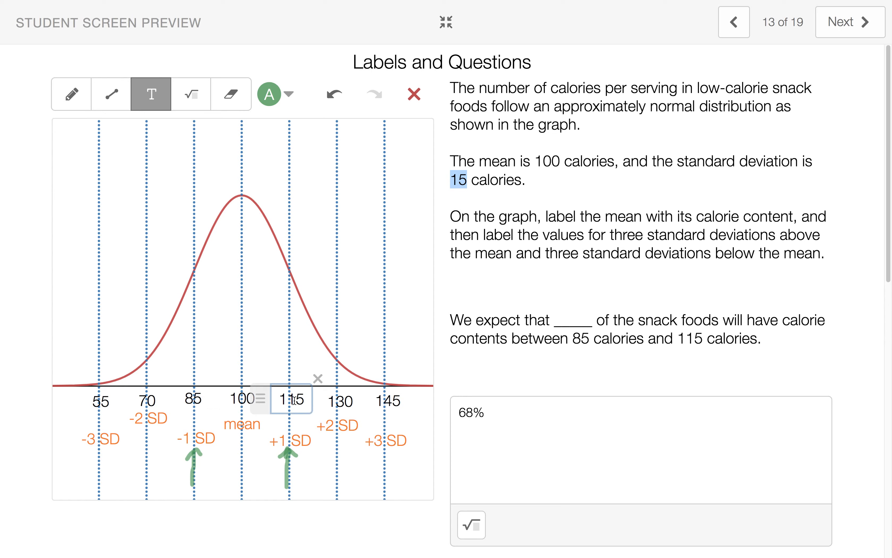
left_click(346, 401)
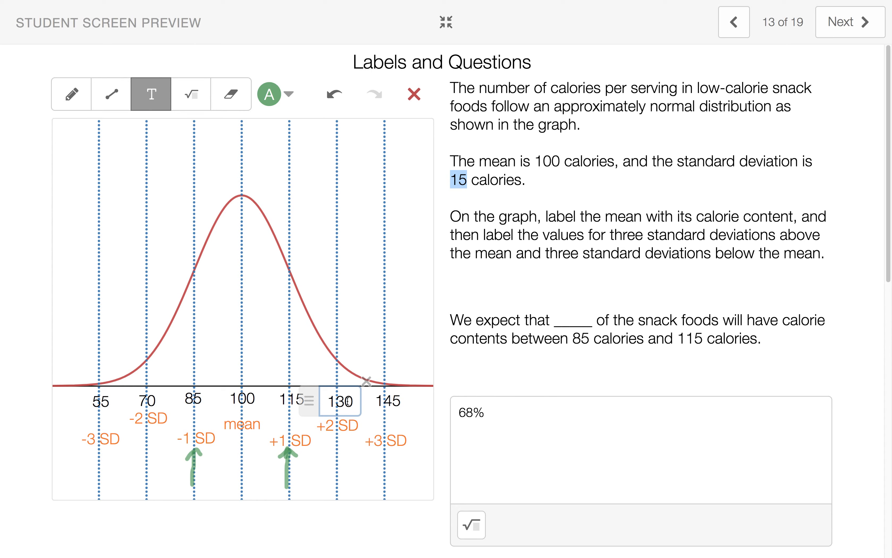
left_click(389, 400)
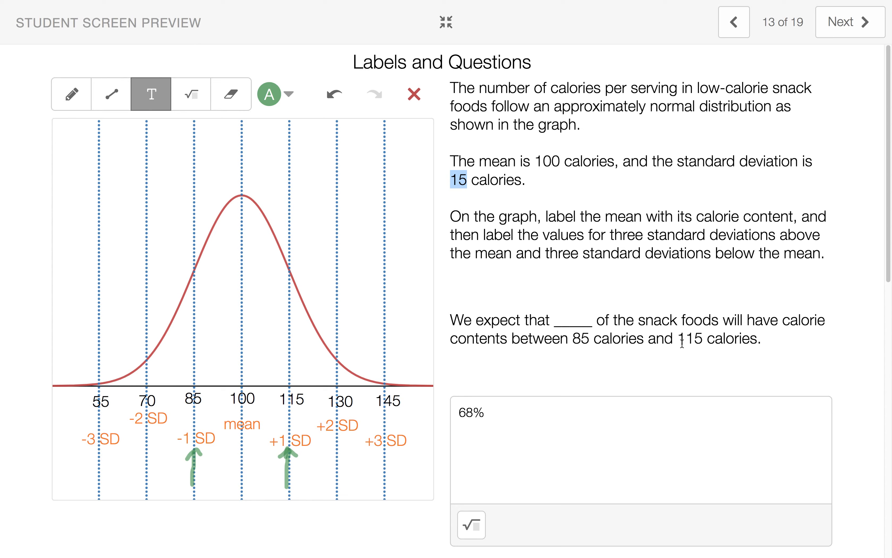
Check the question on 85 to 115 calories against the graph's 1 SD labels and the Empirical Rule slide
left_click_drag(758, 337, 571, 340)
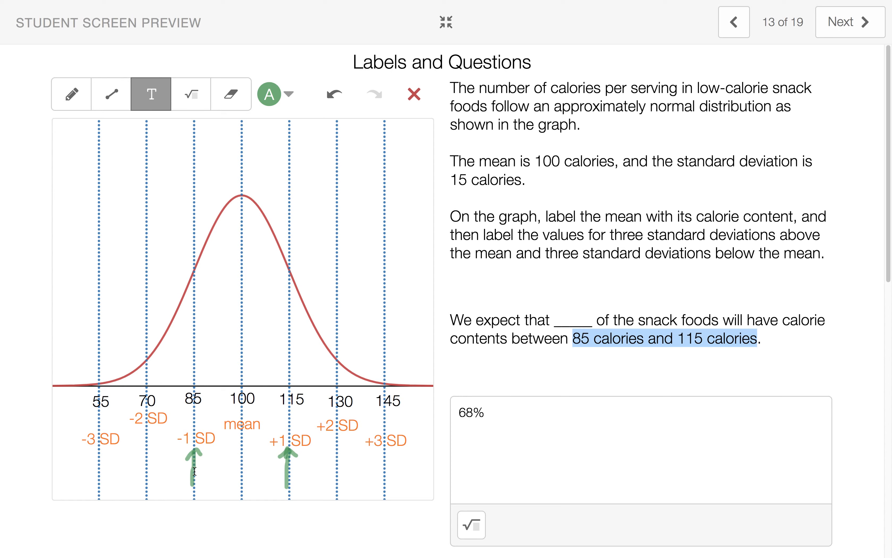
left_click(194, 400)
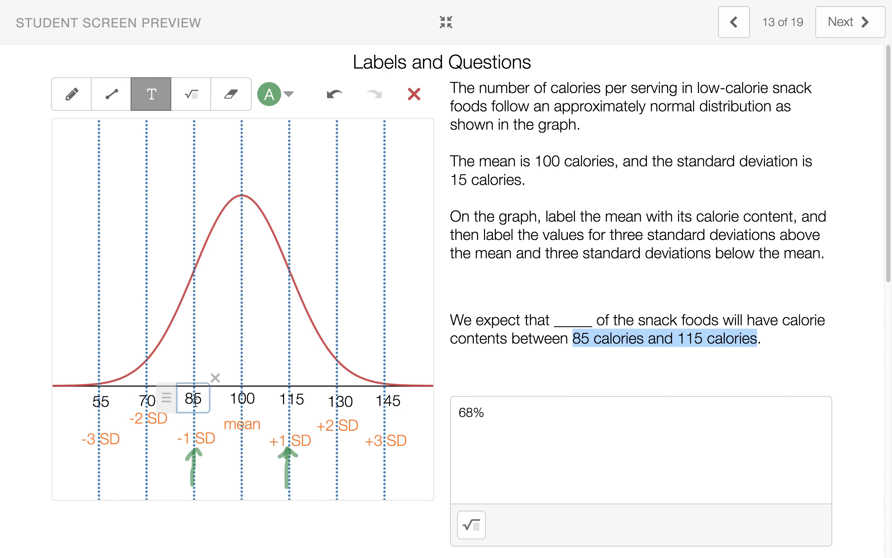
left_click(298, 398)
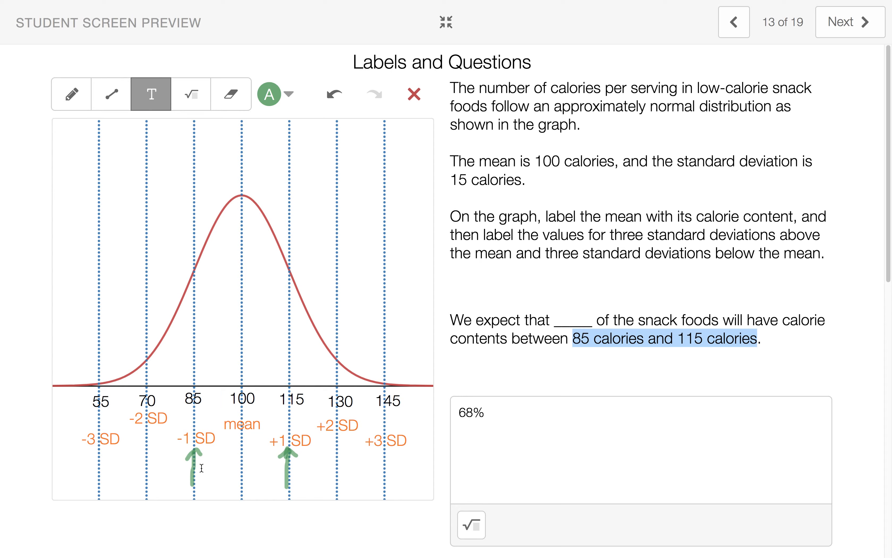
left_click(196, 447)
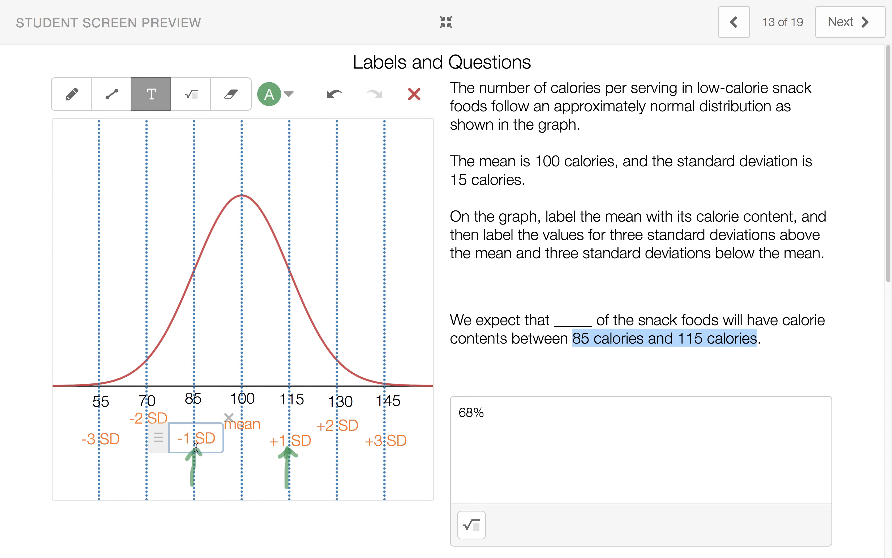
left_click(290, 451)
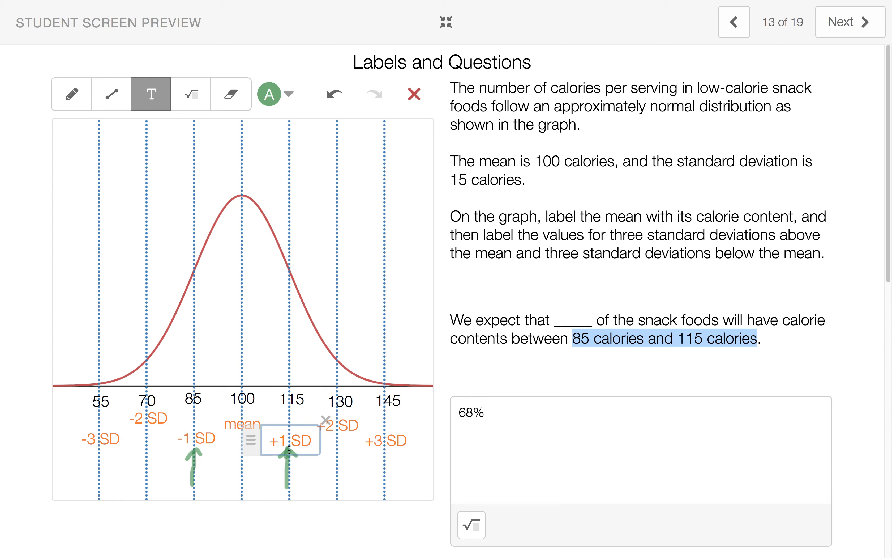
left_click(465, 429)
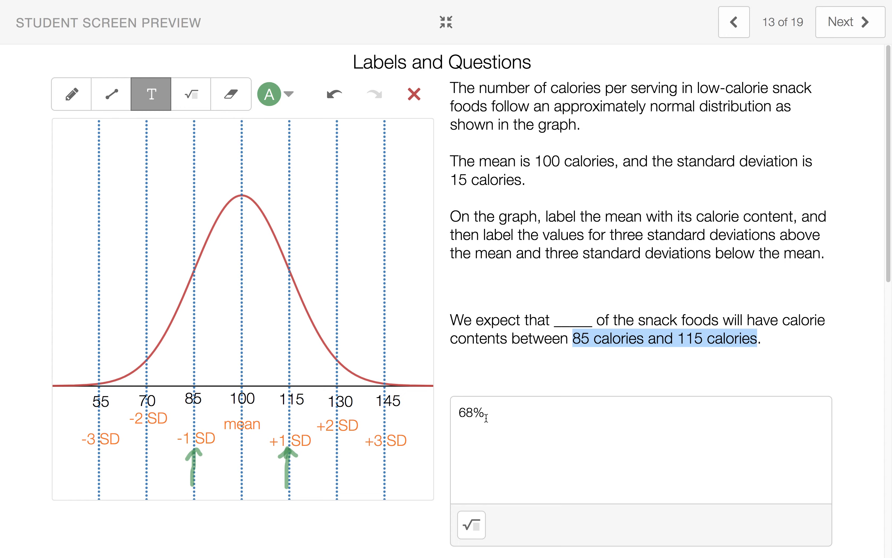
left_click(733, 23)
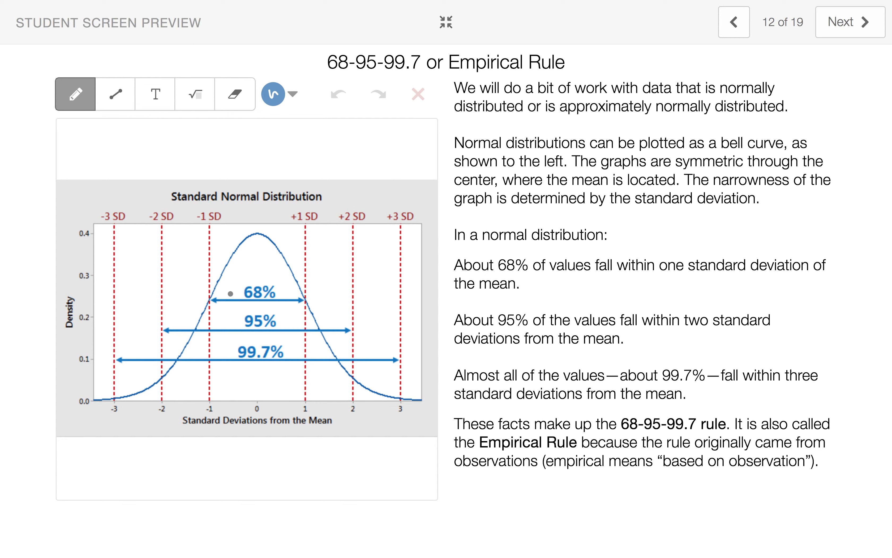
left_click(833, 25)
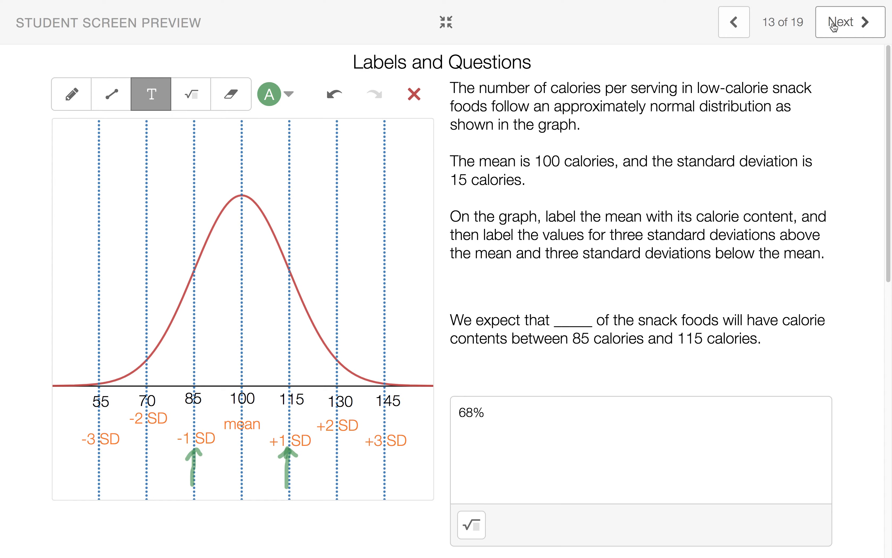
Draw red upward arrows with the pencil below the -2 SD and +2 SD labels at 70 and 130 on the graph
mouse_move(885, 106)
left_mouse_down()
mouse_move(888, 223)
mouse_move(863, 104)
left_mouse_up()
left_click(289, 99)
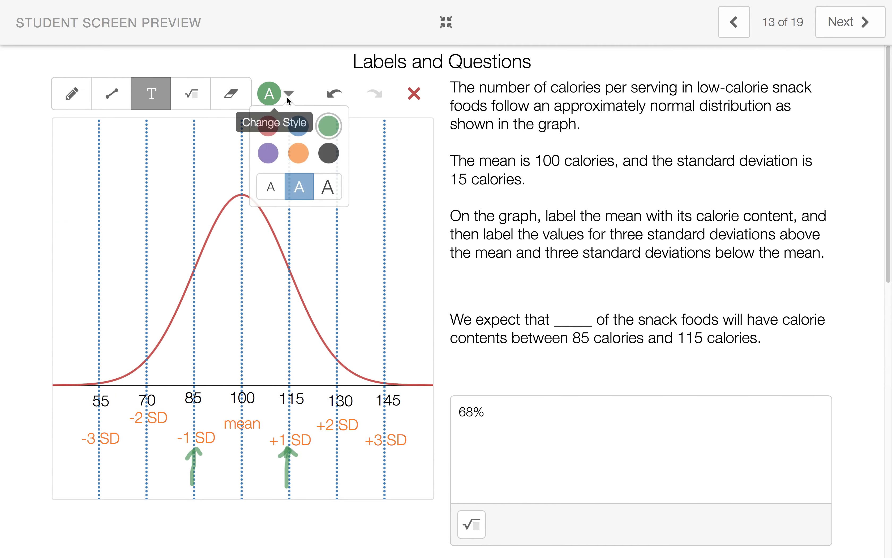
left_click(267, 136)
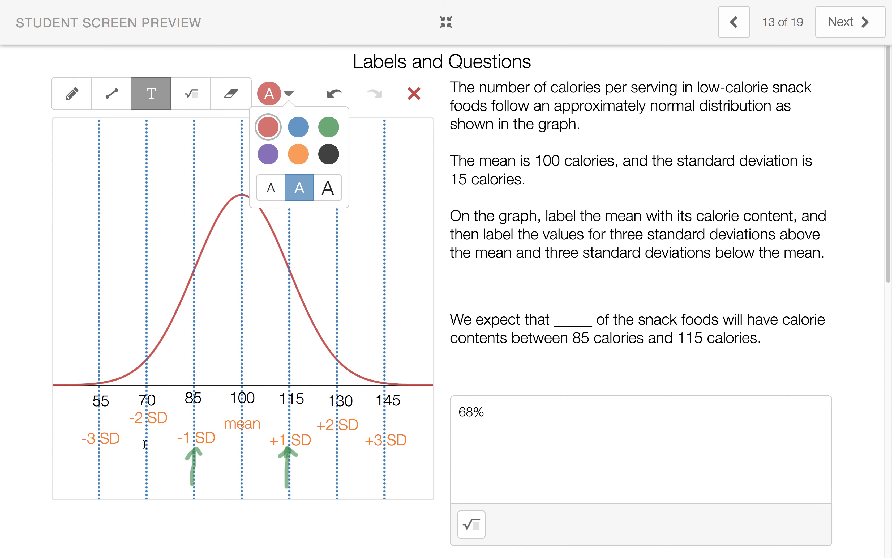
left_click(70, 95)
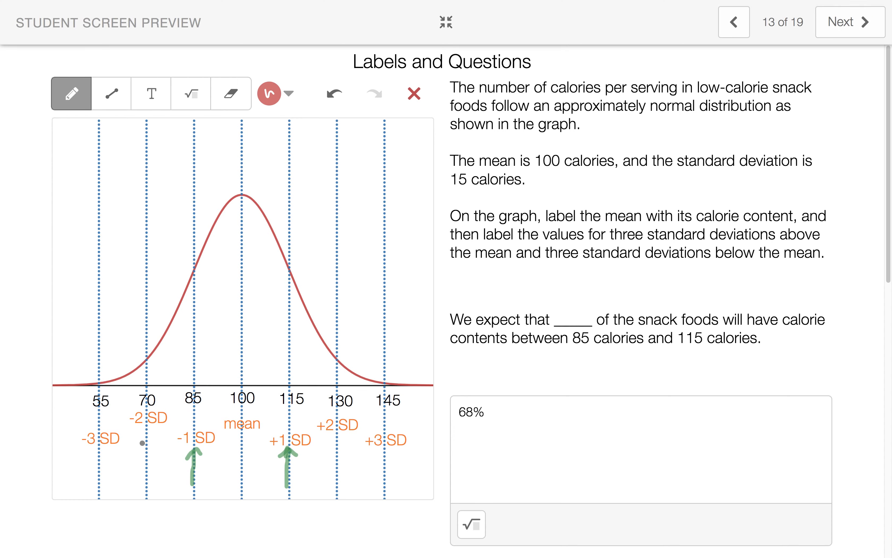
mouse_move(141, 450)
left_mouse_down()
mouse_move(154, 442)
mouse_move(147, 488)
left_mouse_up()
mouse_move(333, 453)
left_mouse_down()
mouse_move(339, 447)
mouse_move(338, 485)
left_mouse_up()
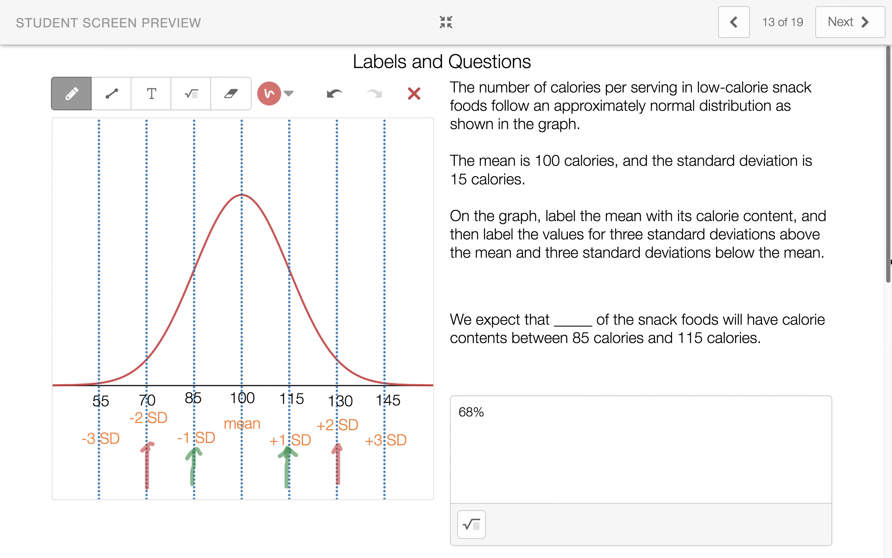
Begin the answer to the question on 70 to 130 calories with "Within 2 standard deviations:"
left_click_drag(888, 264, 888, 371)
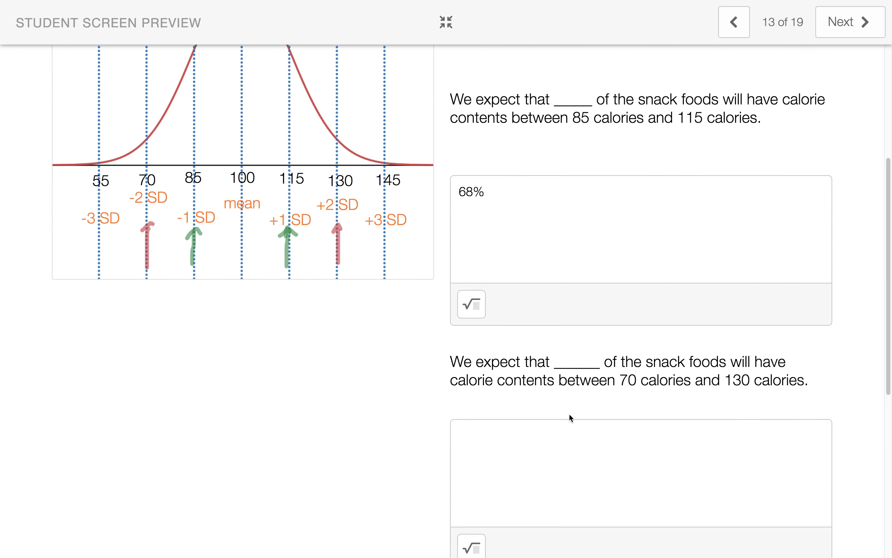
left_click(526, 437)
type("Wit")
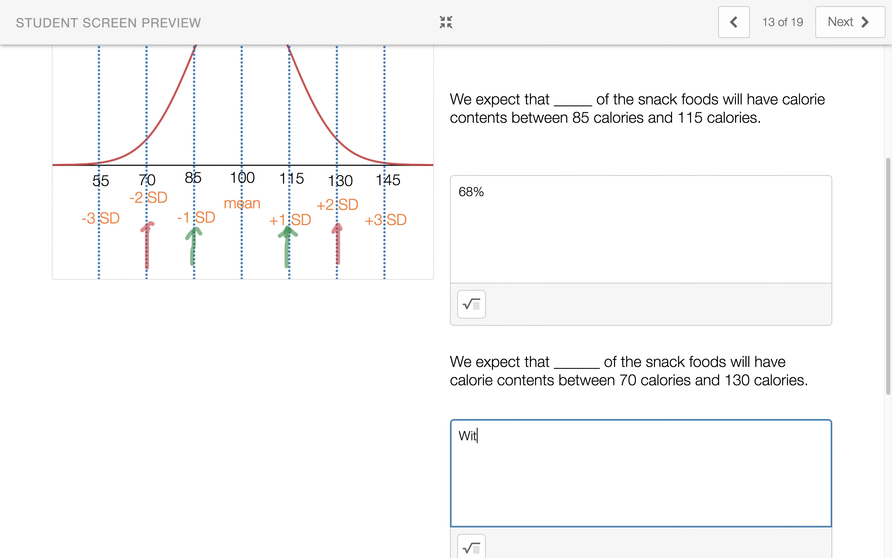
type("hin 2 standard deviations:")
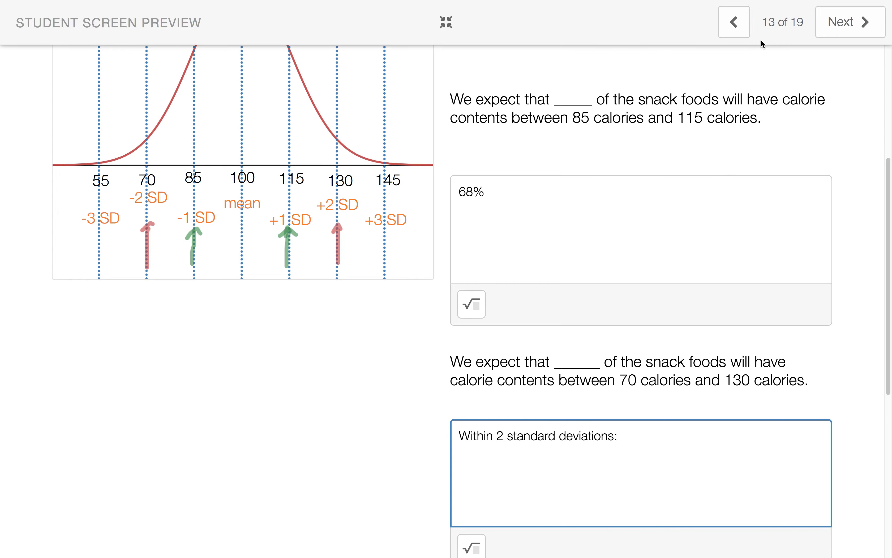
Consult the Empirical Rule slide and complete the two-standard-deviations answer for 70 to 130 calories with 95%
left_click(727, 22)
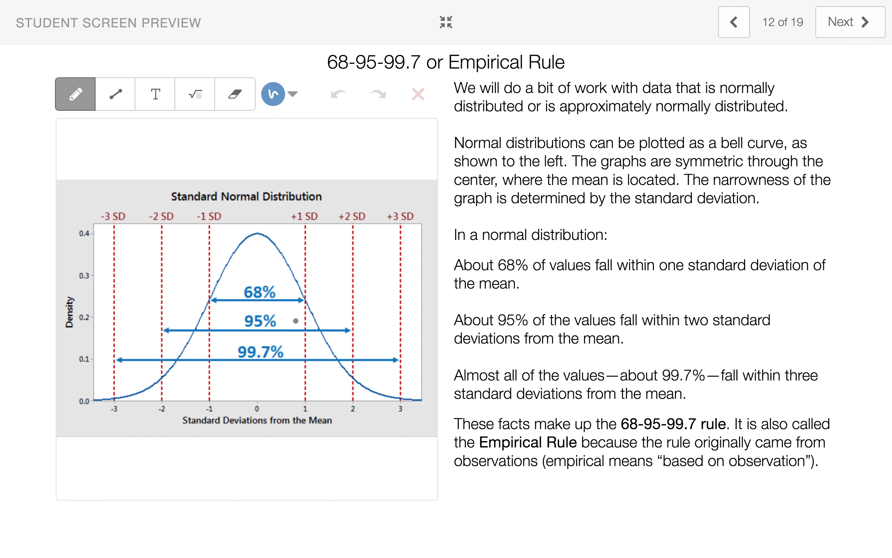
left_click(845, 28)
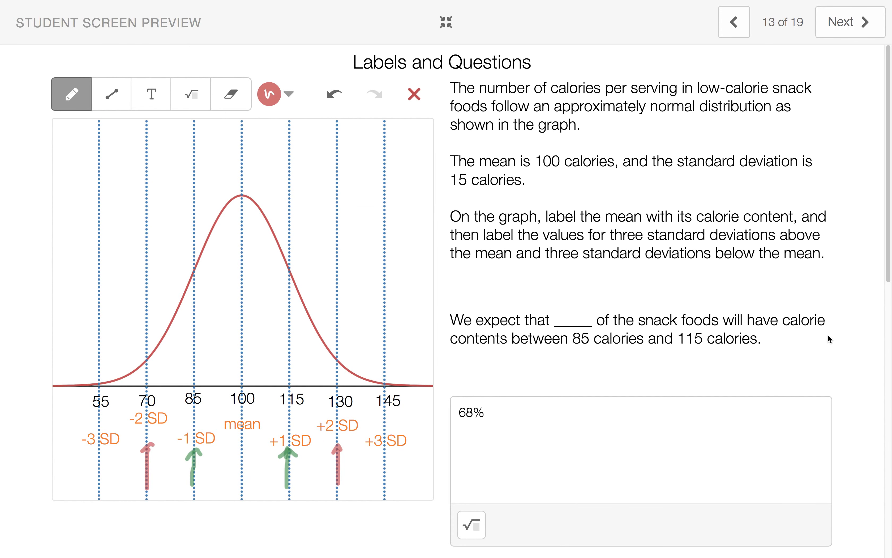
left_click_drag(888, 198, 878, 314)
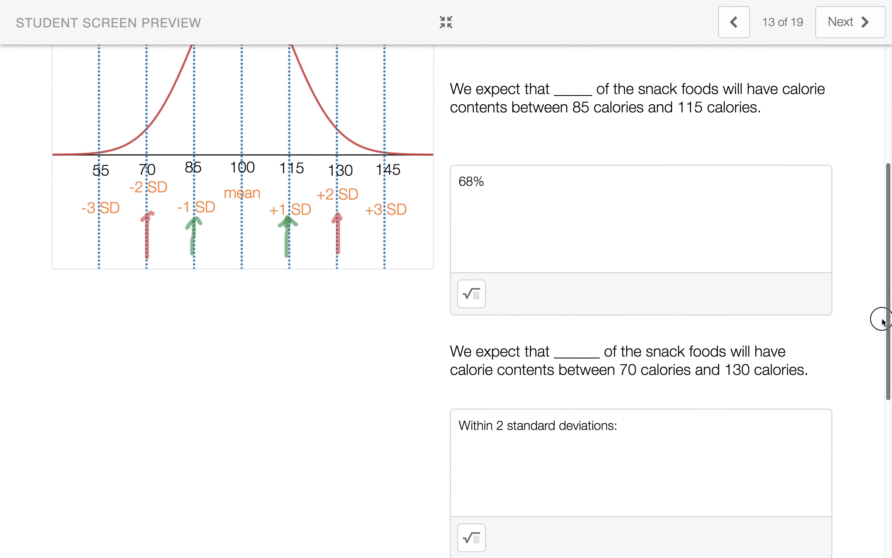
left_click(641, 414)
type("95")
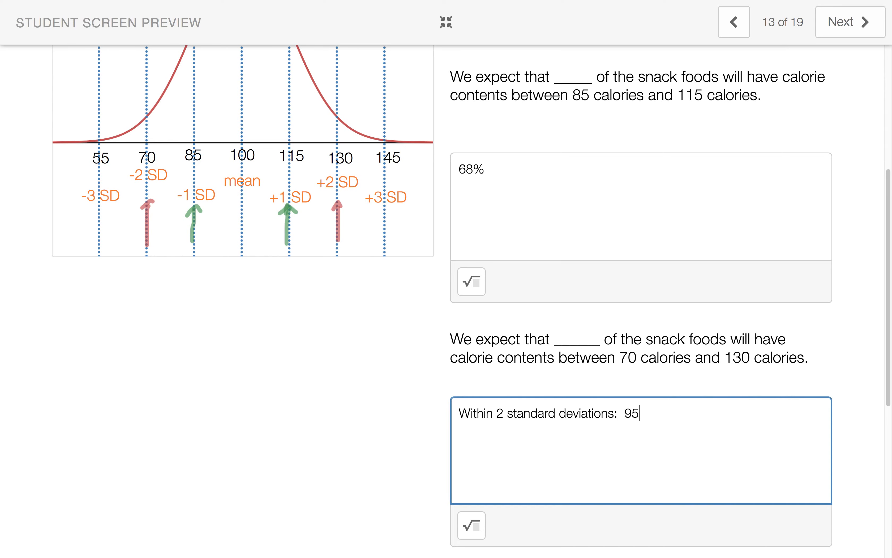
type("%")
Read the question on 55 to 145 calories and draw purple downward arrows with the pencil above 55 and 145 on the graph
left_click_drag(887, 339, 887, 489)
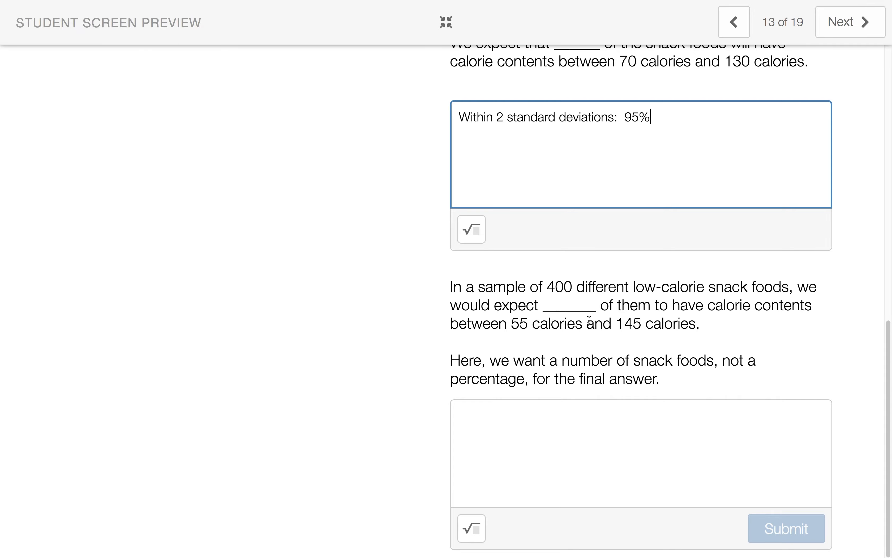
left_click_drag(884, 359, 836, 90)
left_click(288, 90)
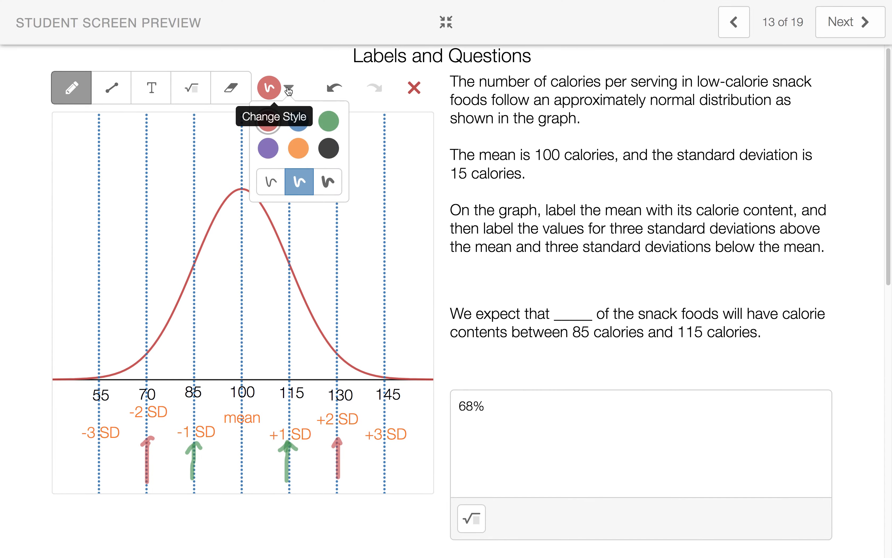
left_click(268, 149)
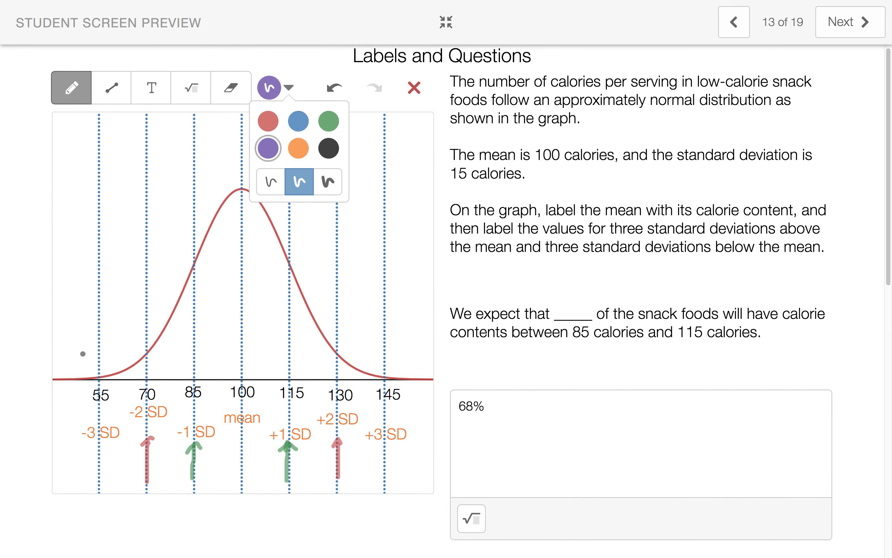
mouse_move(100, 333)
left_mouse_down()
mouse_move(93, 360)
mouse_move(107, 359)
left_mouse_up()
mouse_move(385, 321)
left_mouse_down()
mouse_move(385, 367)
mouse_move(397, 351)
left_mouse_up()
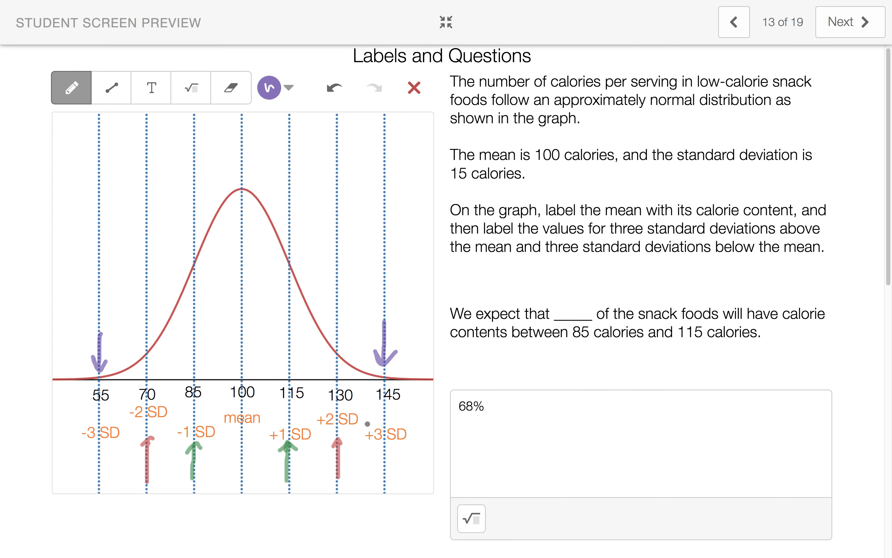
Begin the answer to the 400-snack-food question with "Within 3 standard deviations: 99.7%" and check it against the Empirical Rule slide
left_click_drag(886, 229, 885, 498)
left_click(517, 420)
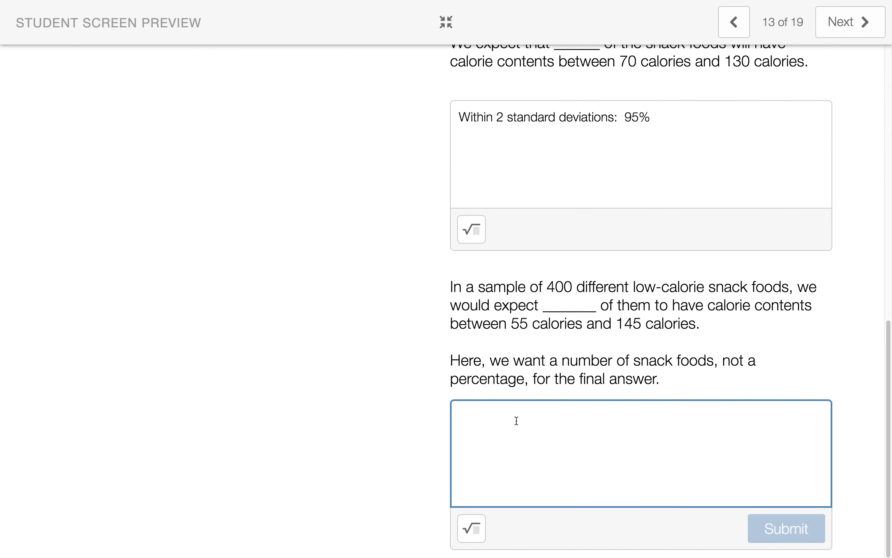
type("Within 3 s")
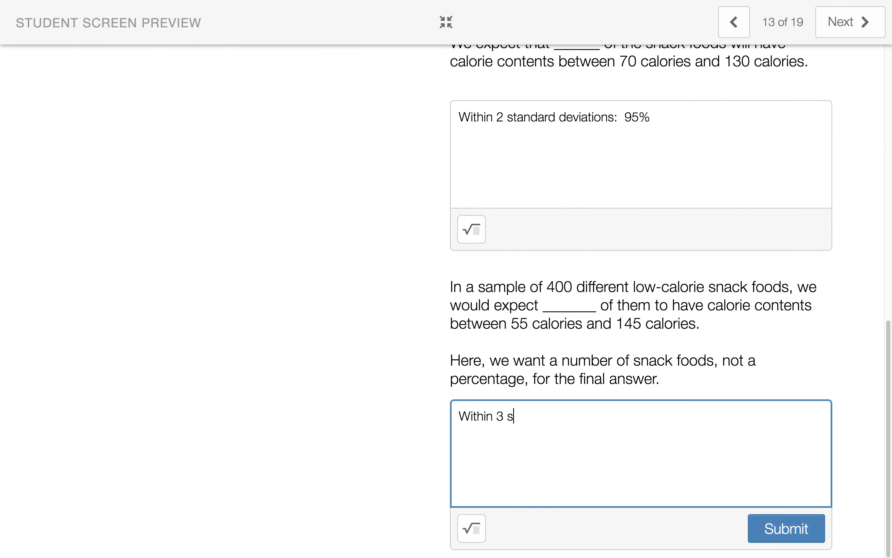
type("tandard deviat")
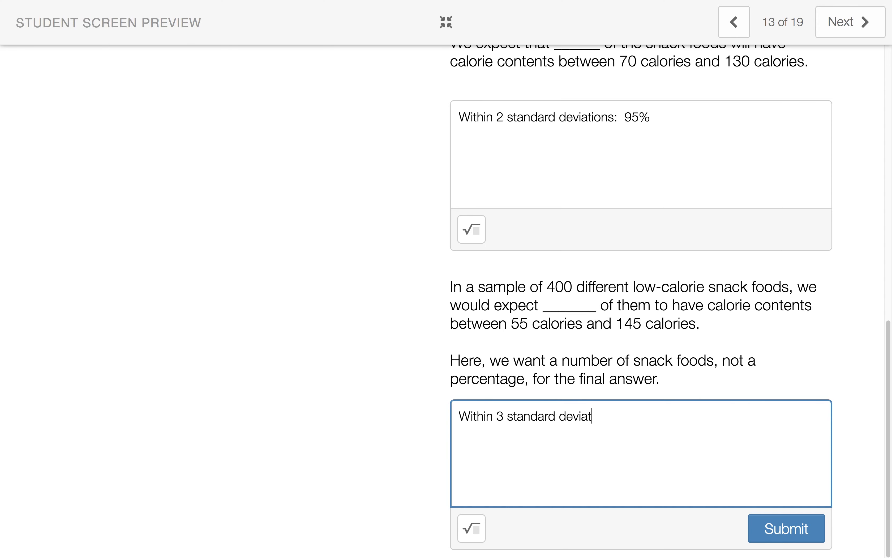
type("ions:  99.7%")
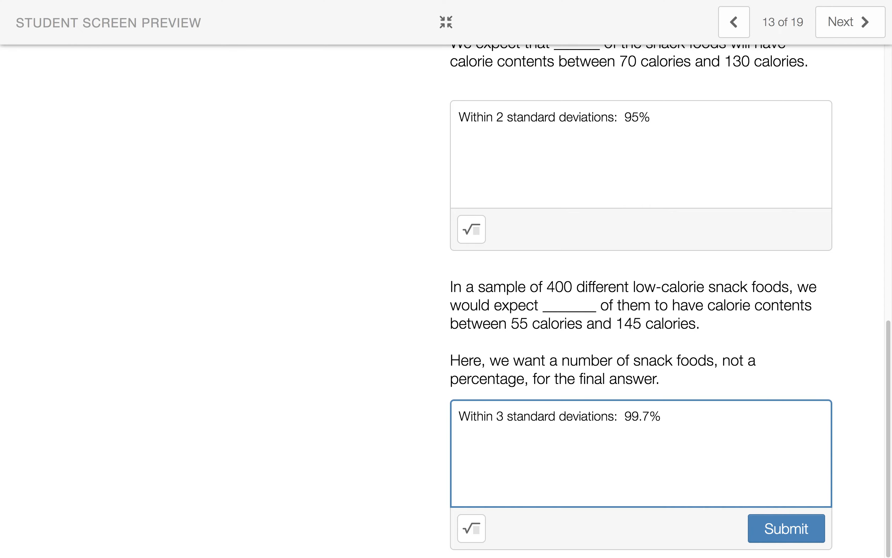
left_click(735, 22)
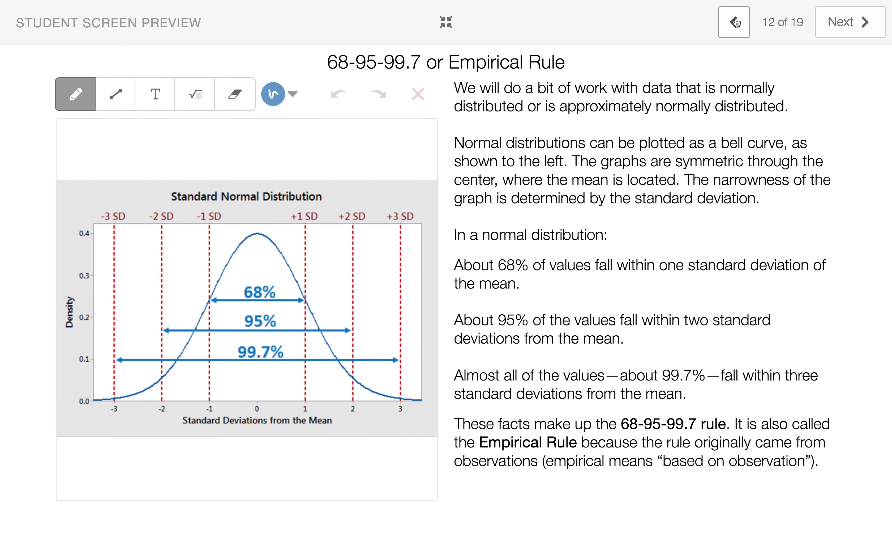
left_click(845, 22)
Complete the 400-snack-food answer with "0.997*400 = 398.8 foods" and "399 of the snack foods", and go to slide 14
left_click_drag(884, 118, 885, 436)
left_click(509, 449)
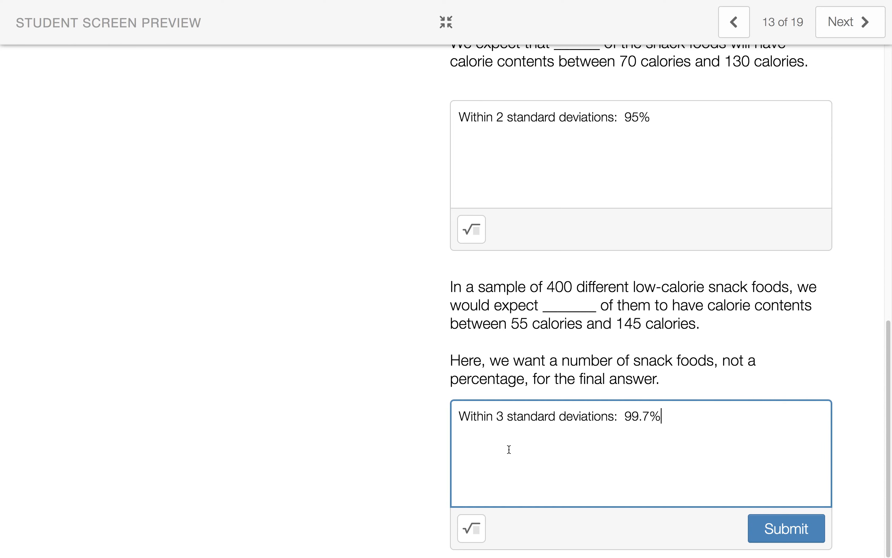
key("Return")
type("0.997*400 =")
type("398.8 foods")
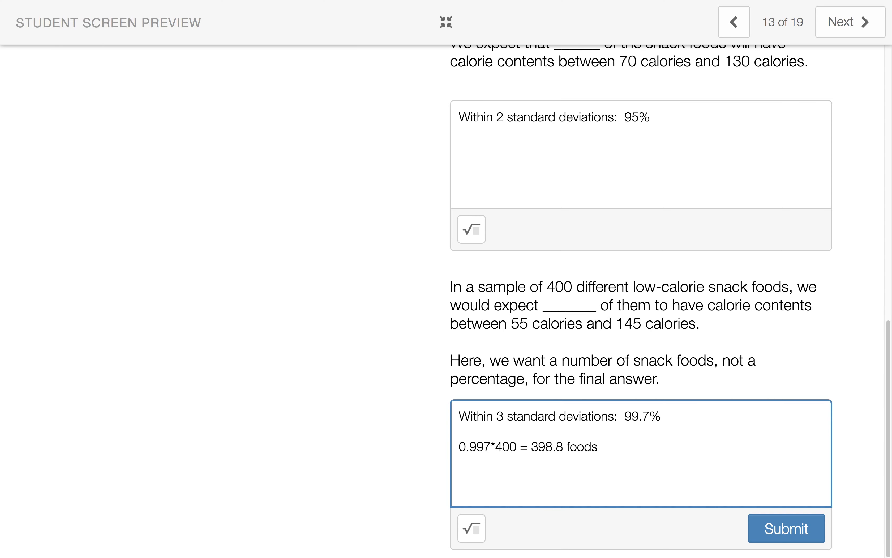
type("399 of the snack foods")
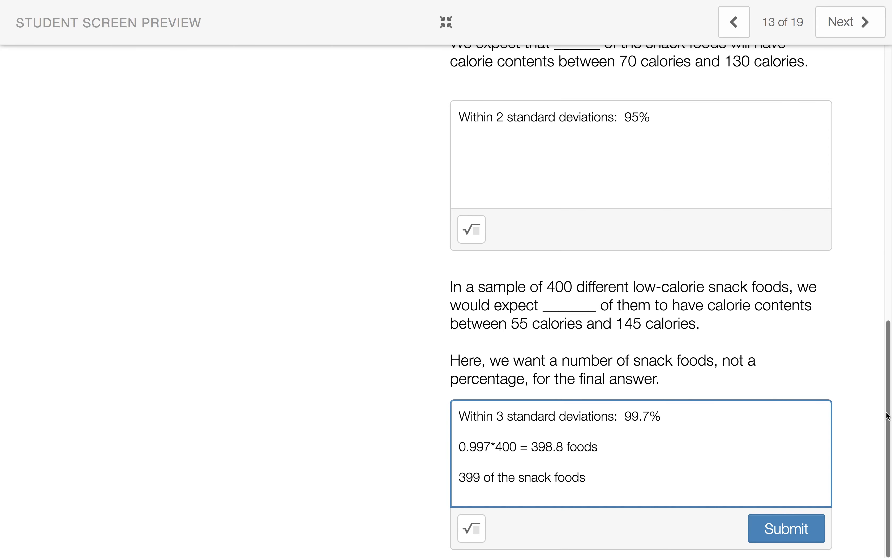
left_click(845, 24)
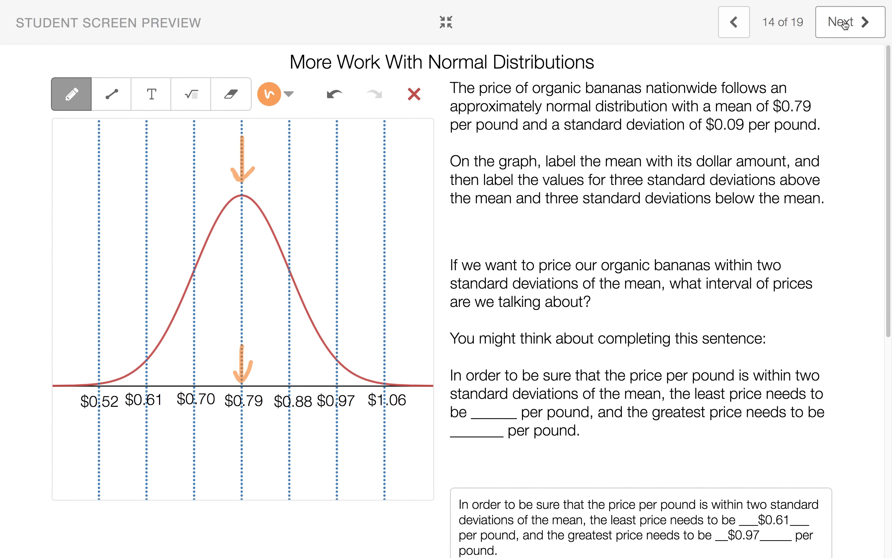